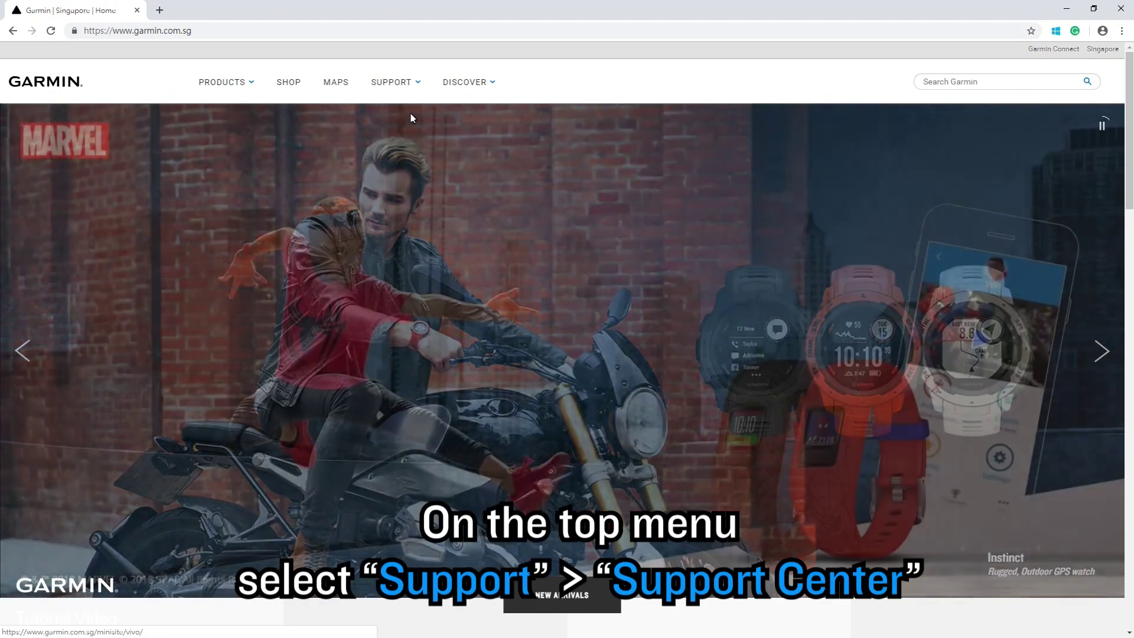
- Go to Support > Support Center to reach the 'Help Starts Here' page
left_click(403, 85)
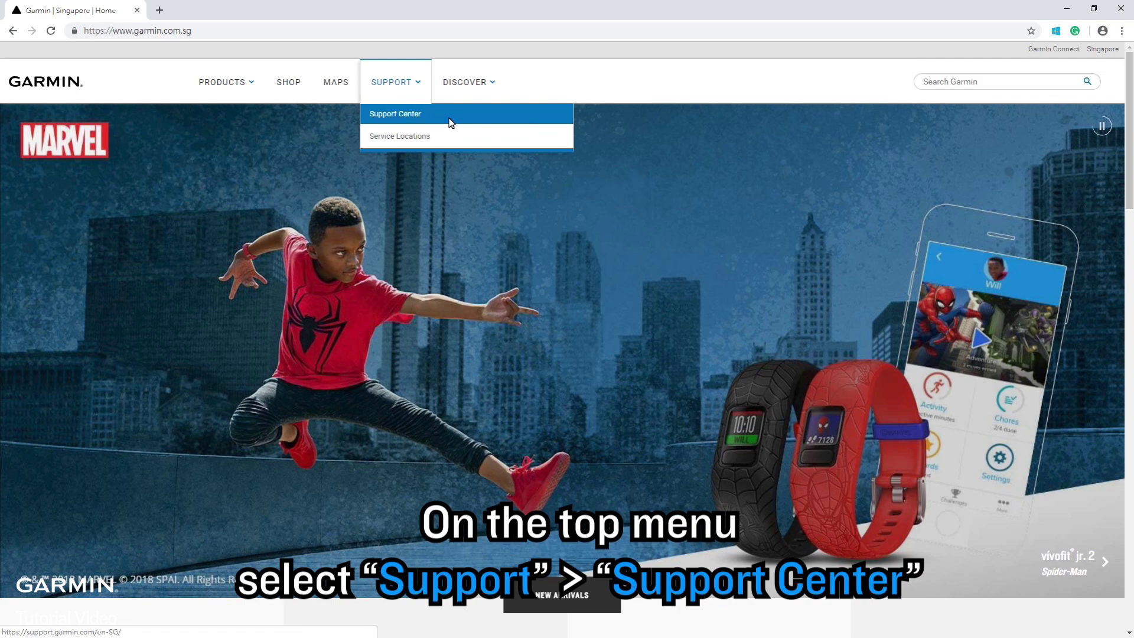
left_click(450, 123)
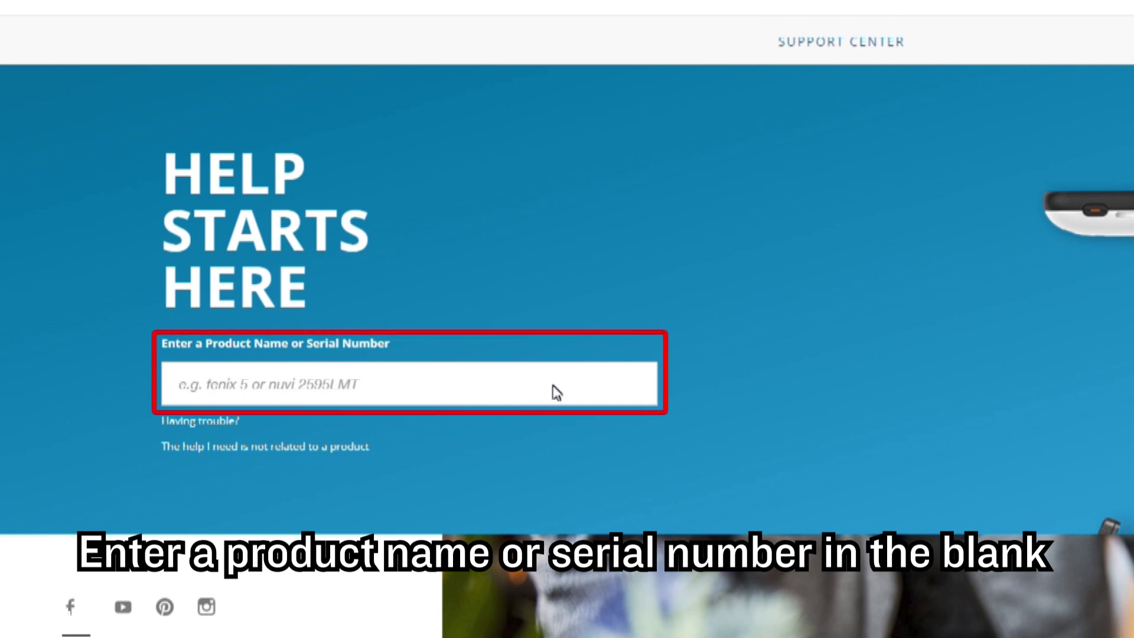
- Browse non-product help and product-identification tips, then select vívoactive 3 as the product
left_click(367, 450)
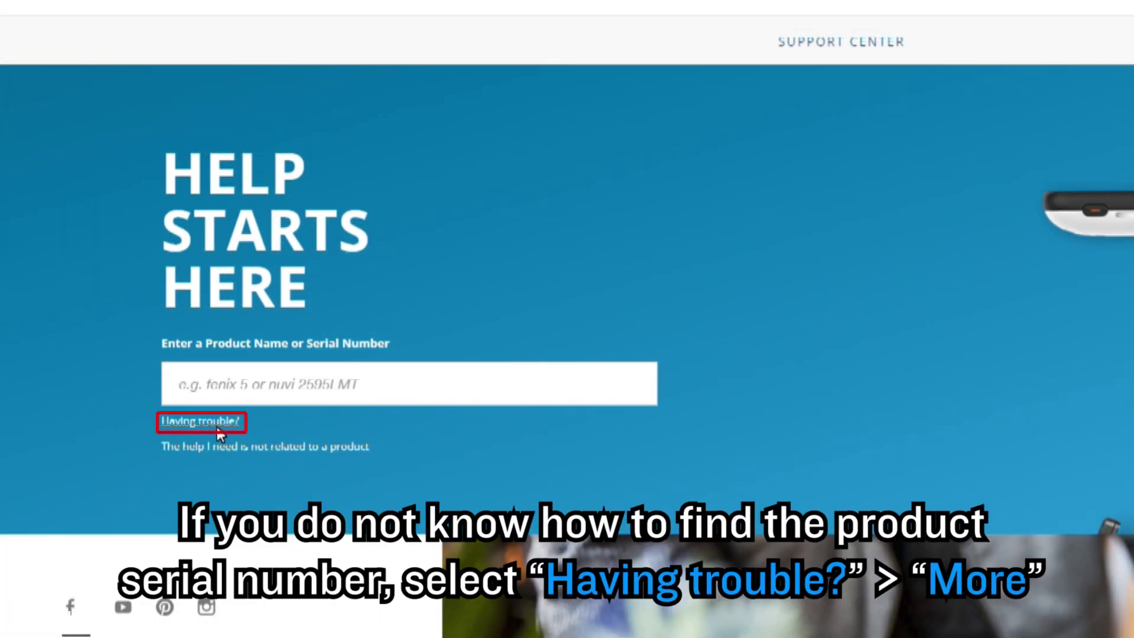
left_click(216, 431)
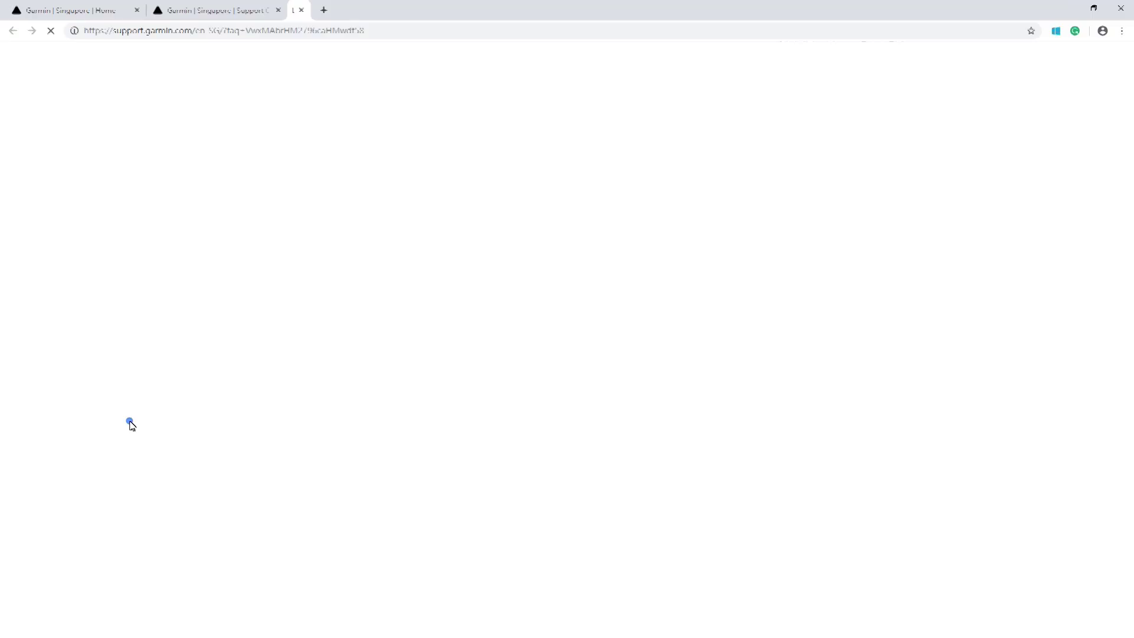
left_click(178, 472)
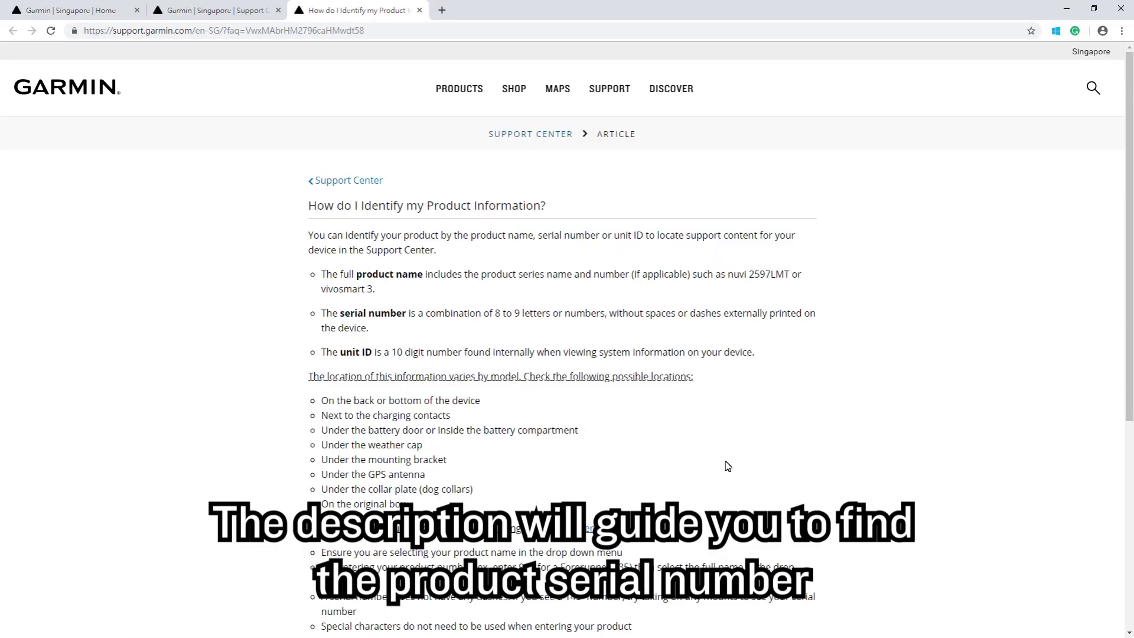
scroll(726, 465, "down", 3)
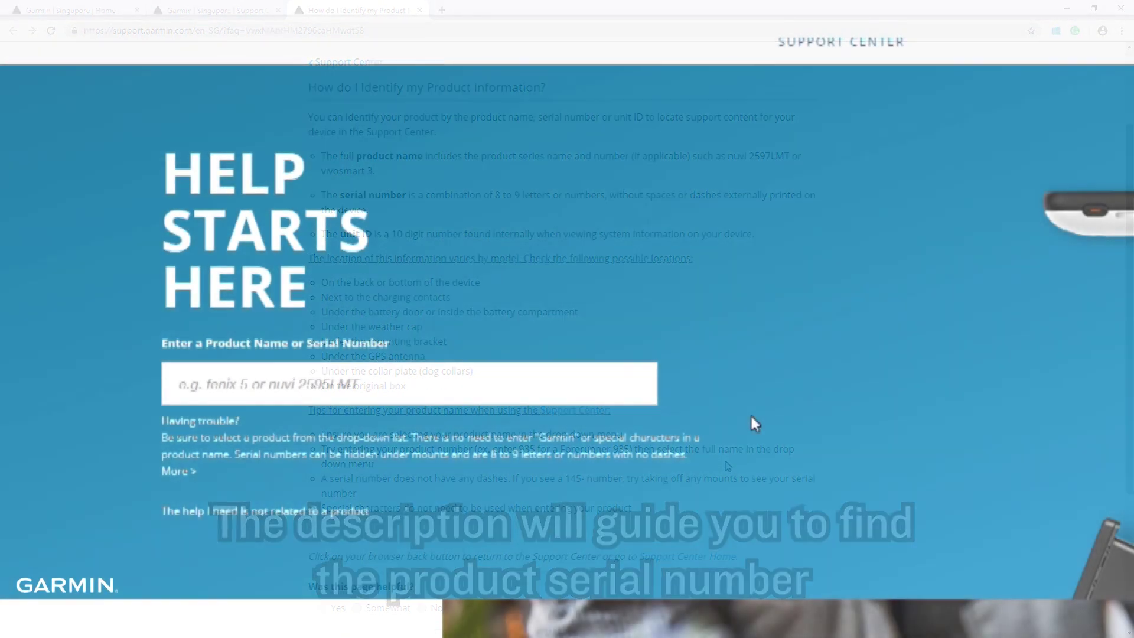
type("vi")
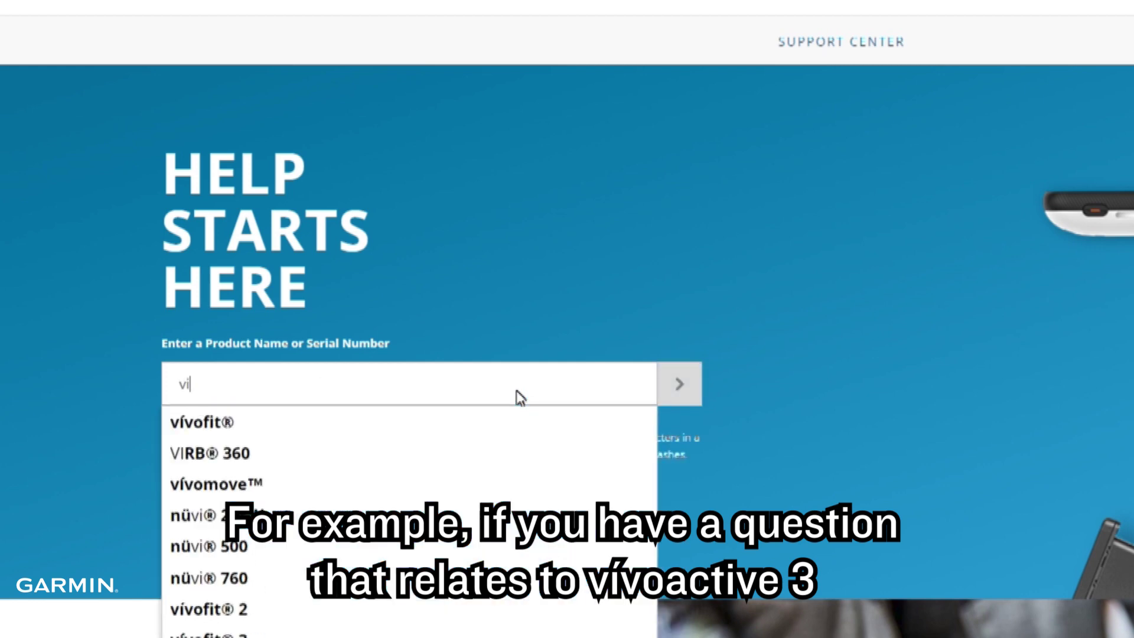
type("voactive ")
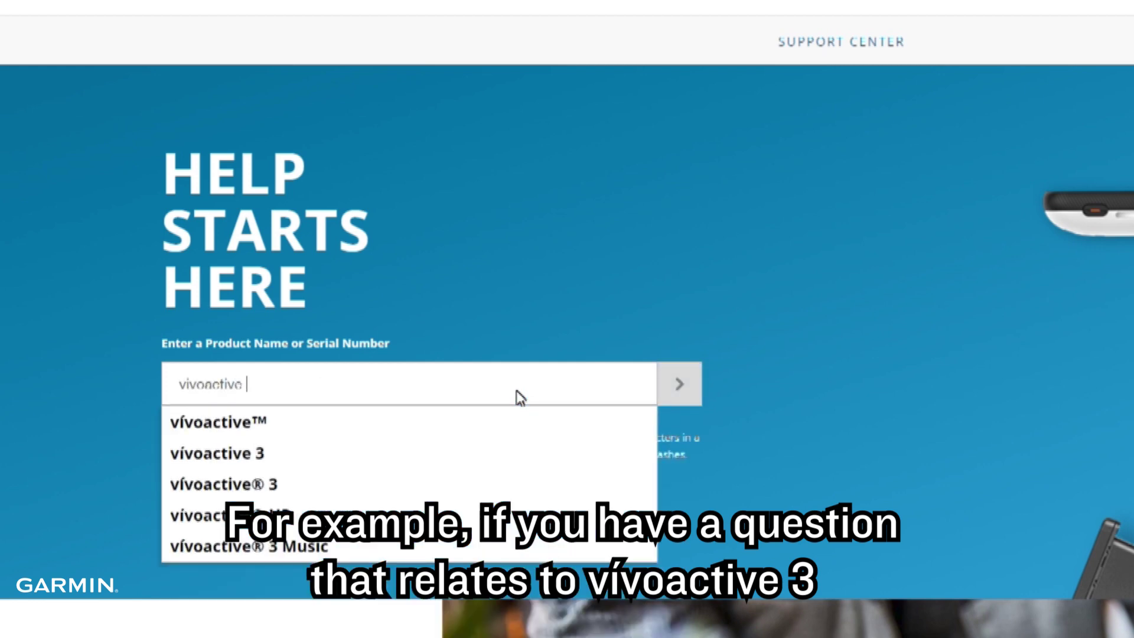
type("3")
left_click(506, 431)
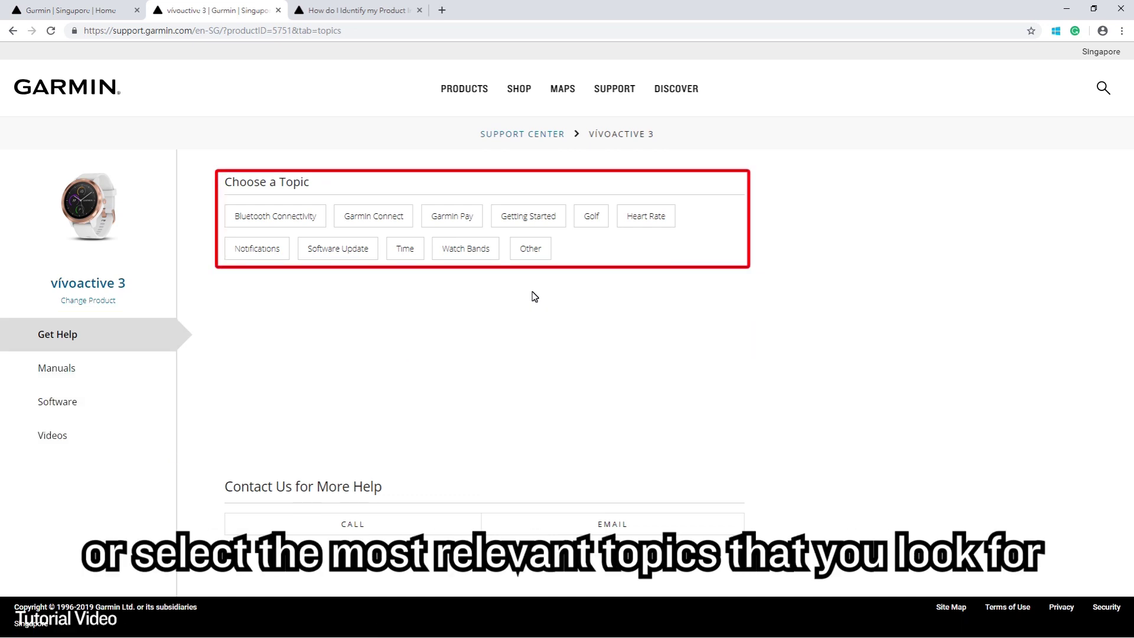
left_click(559, 230)
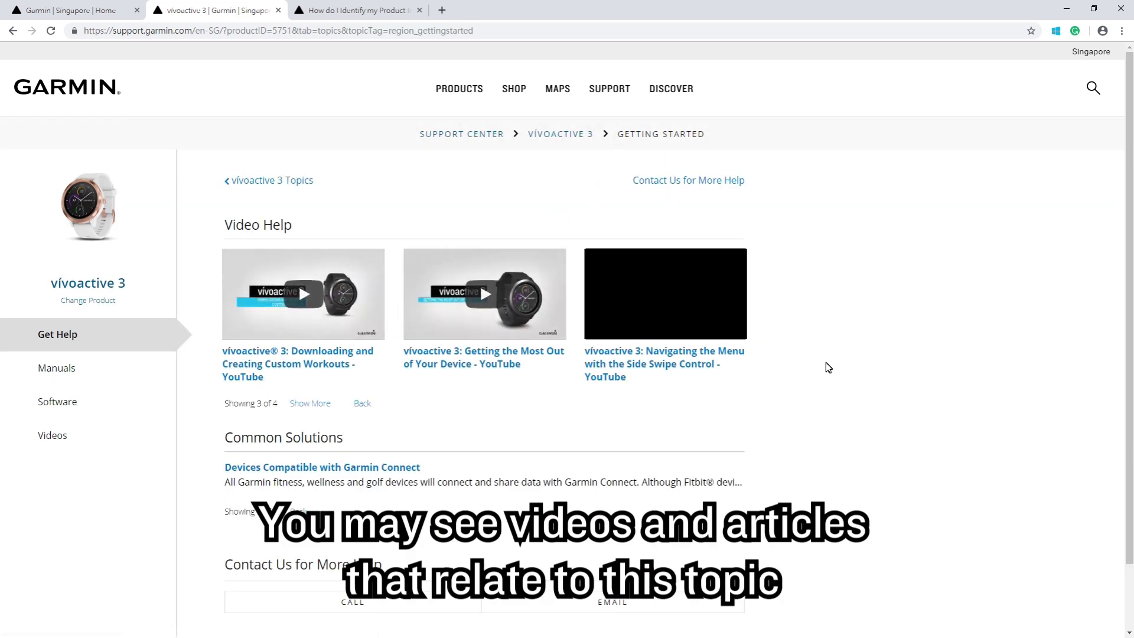
scroll(835, 392, "down", 1)
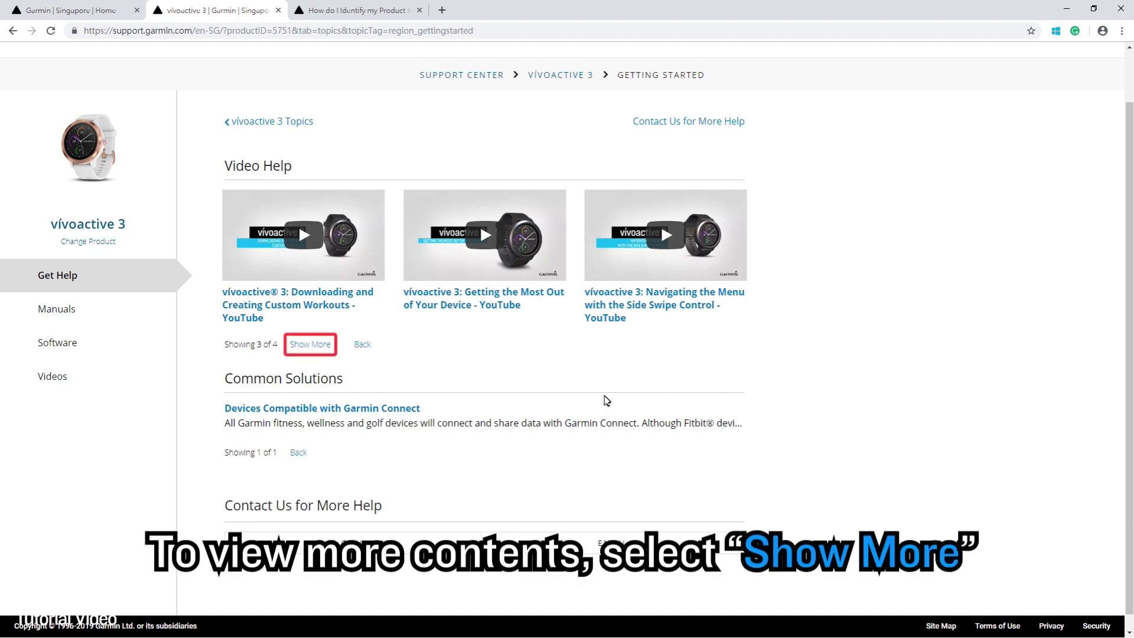
left_click(310, 344)
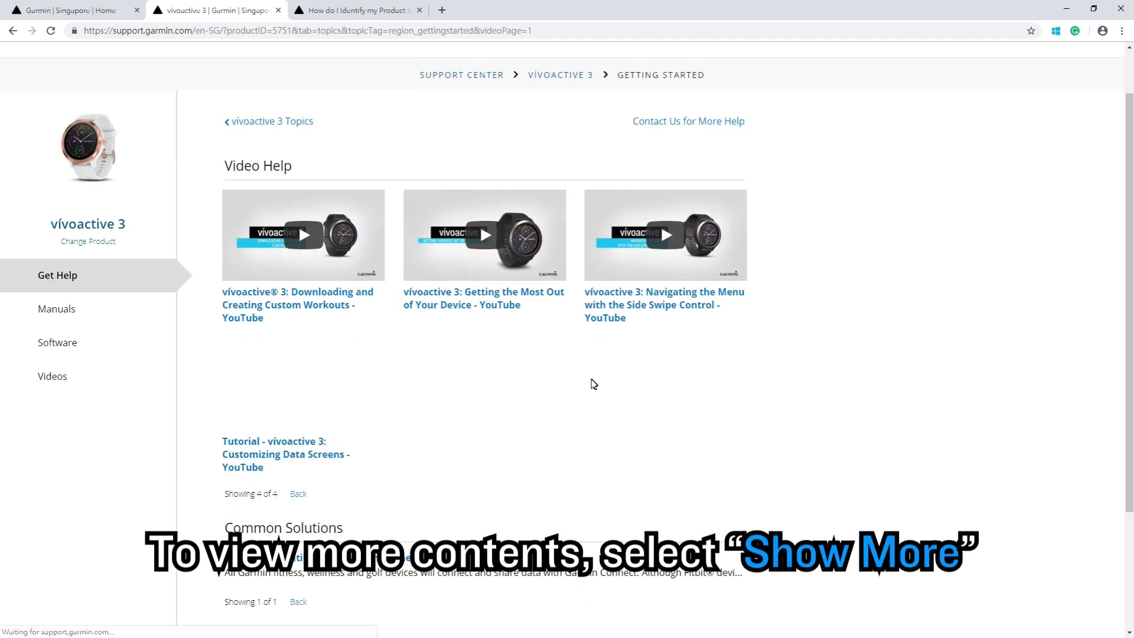
left_click(492, 252)
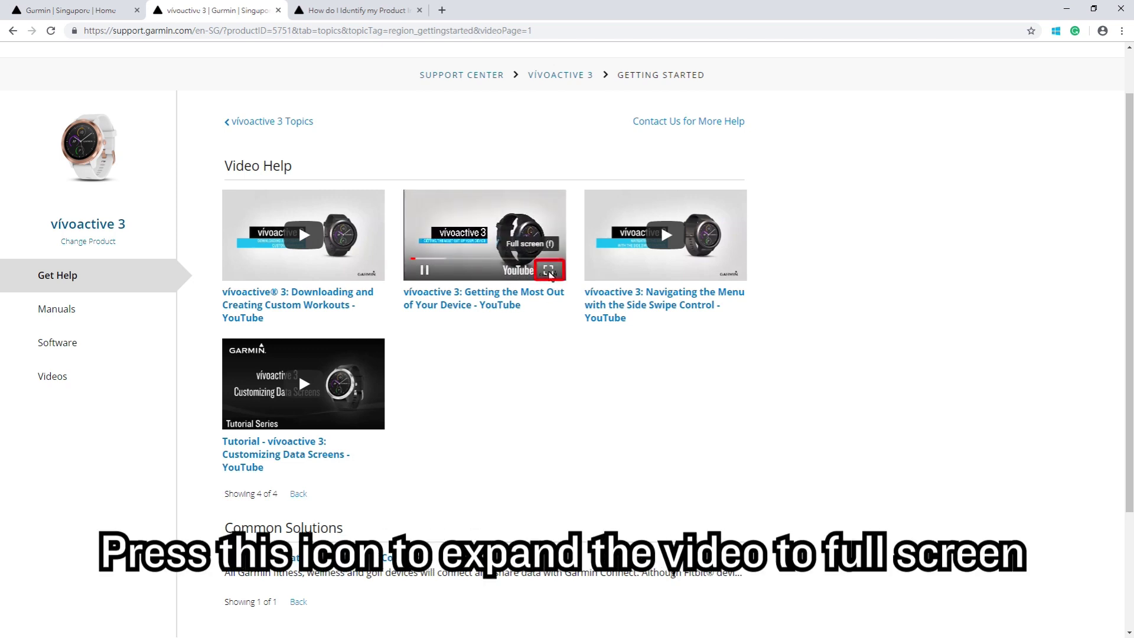
left_click(549, 270)
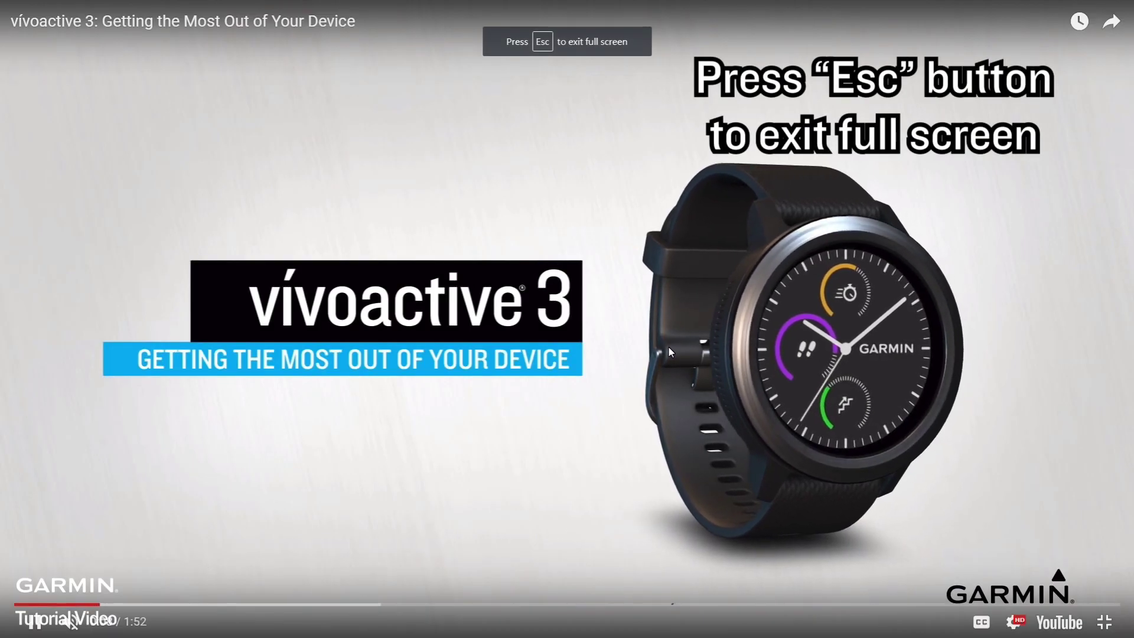
key("Escape")
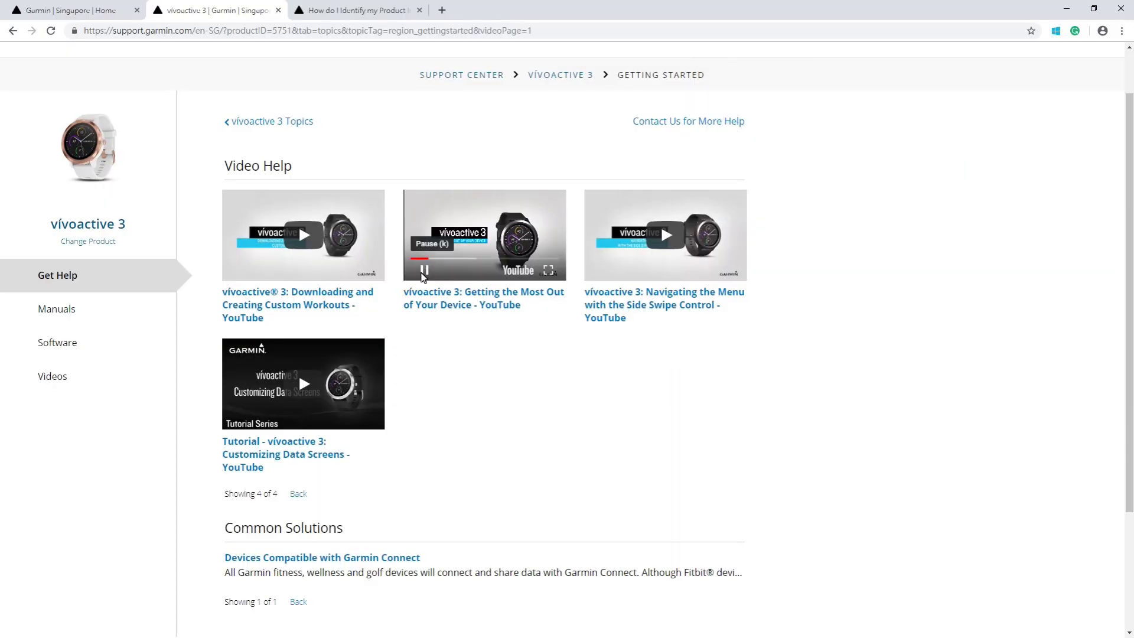
left_click(422, 270)
scroll(893, 486, "down", 2)
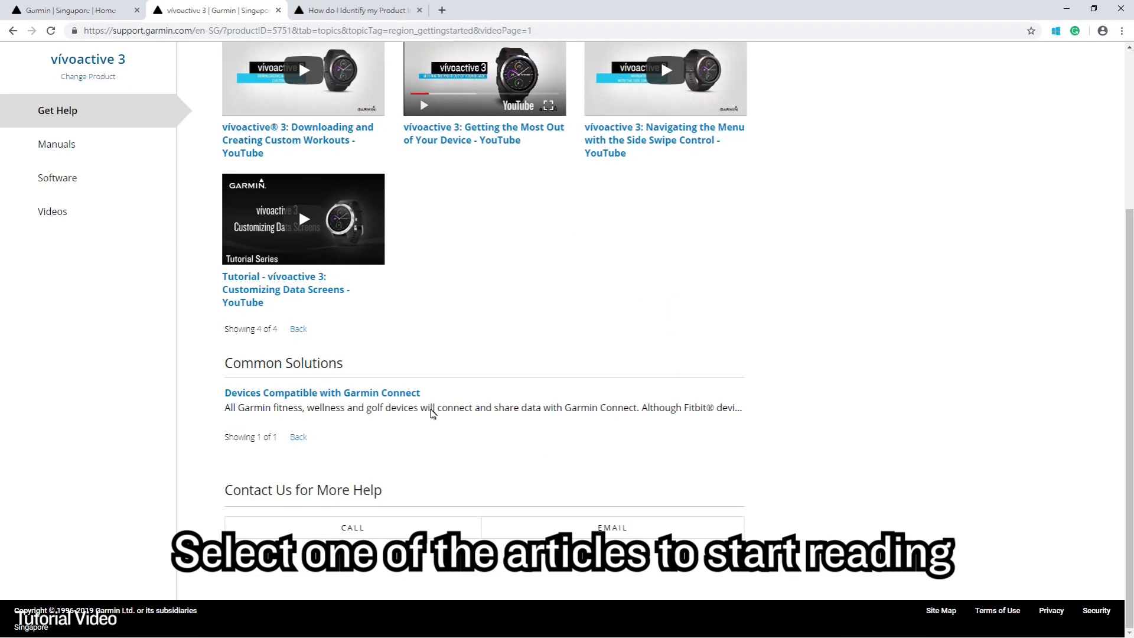
left_click(412, 395)
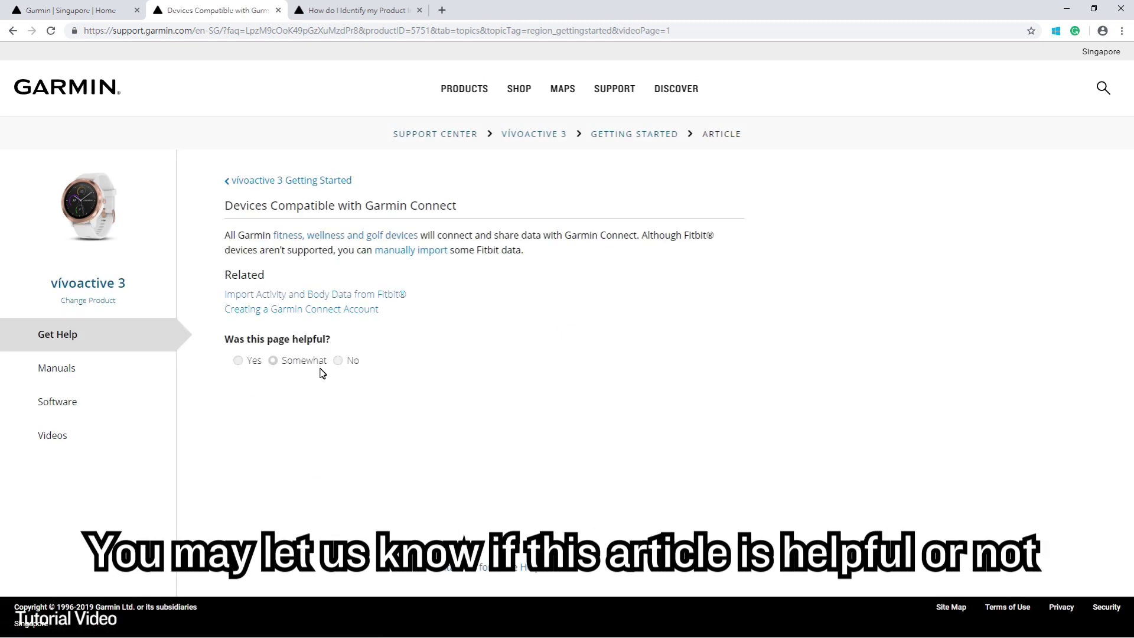
left_click(236, 362)
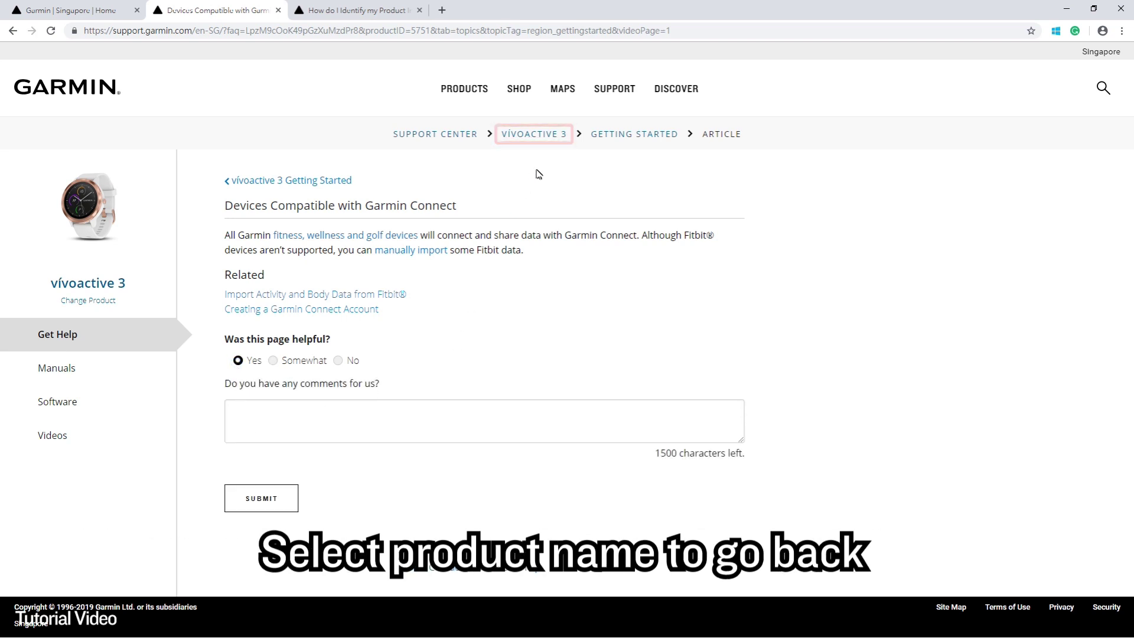
left_click(546, 138)
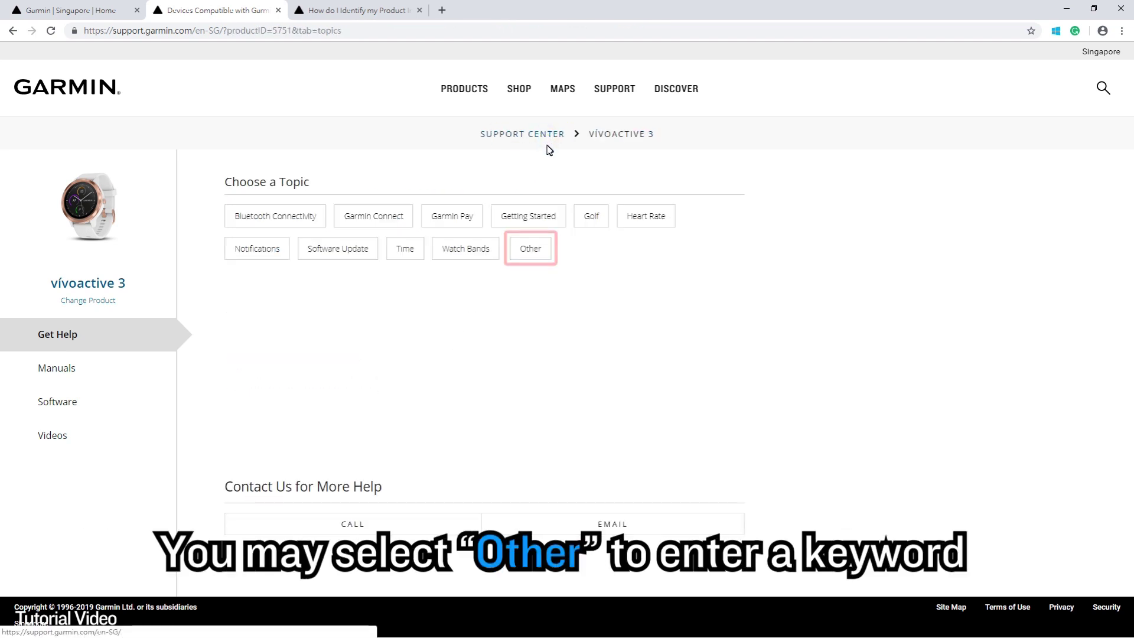
- Search vívoactive 3 help for 'GPS', then view the call and email support contacts
left_click(537, 257)
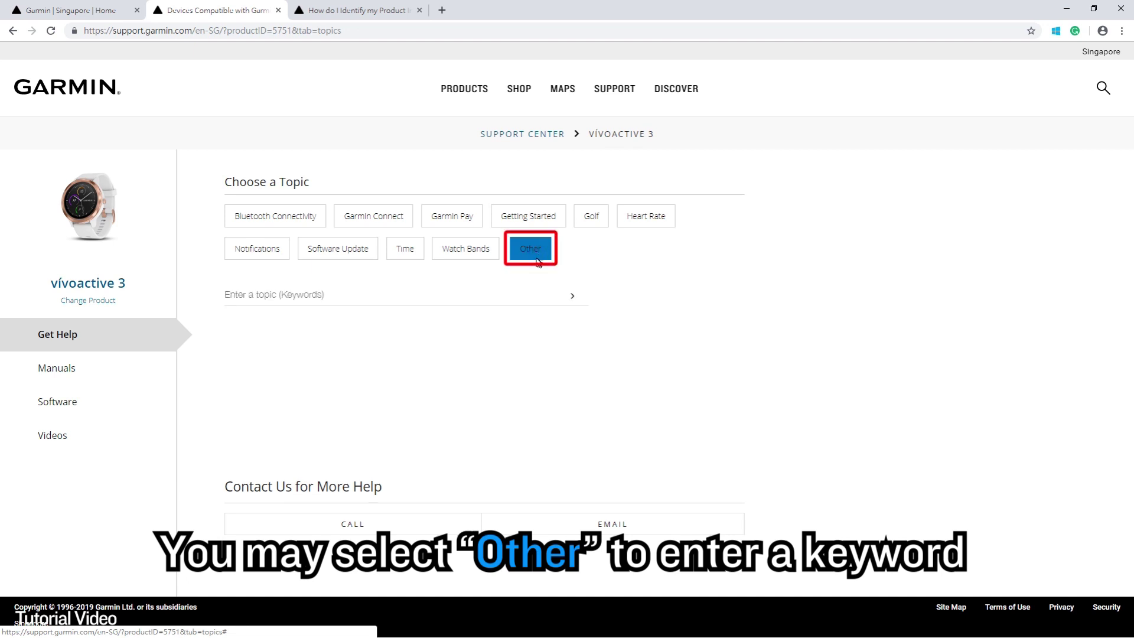
left_click(530, 299)
type("GPS")
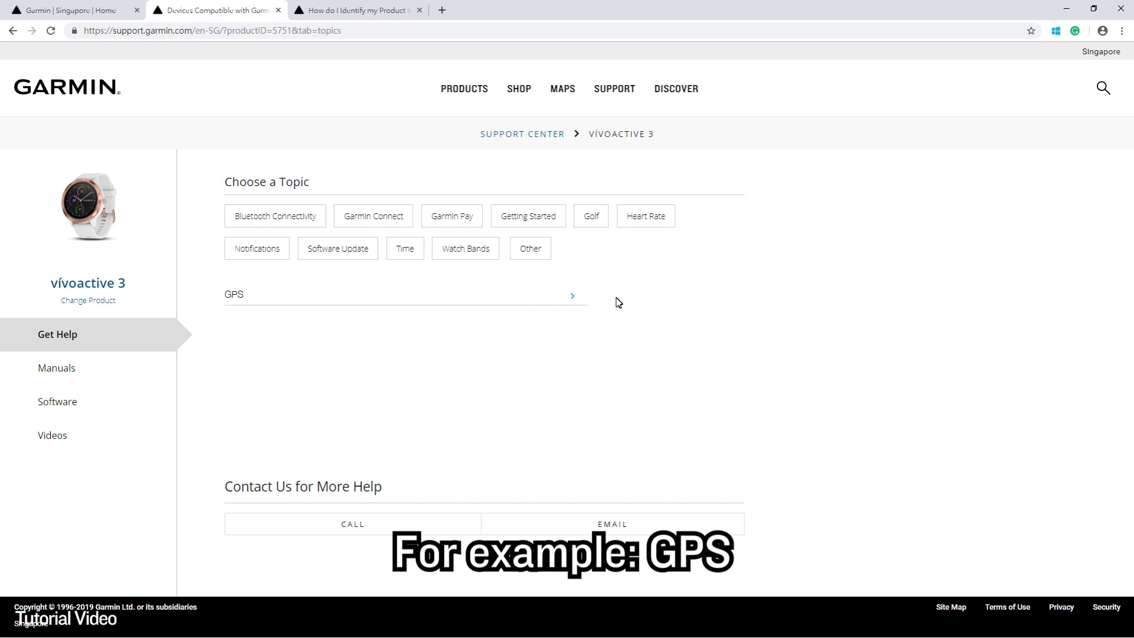
left_click(572, 296)
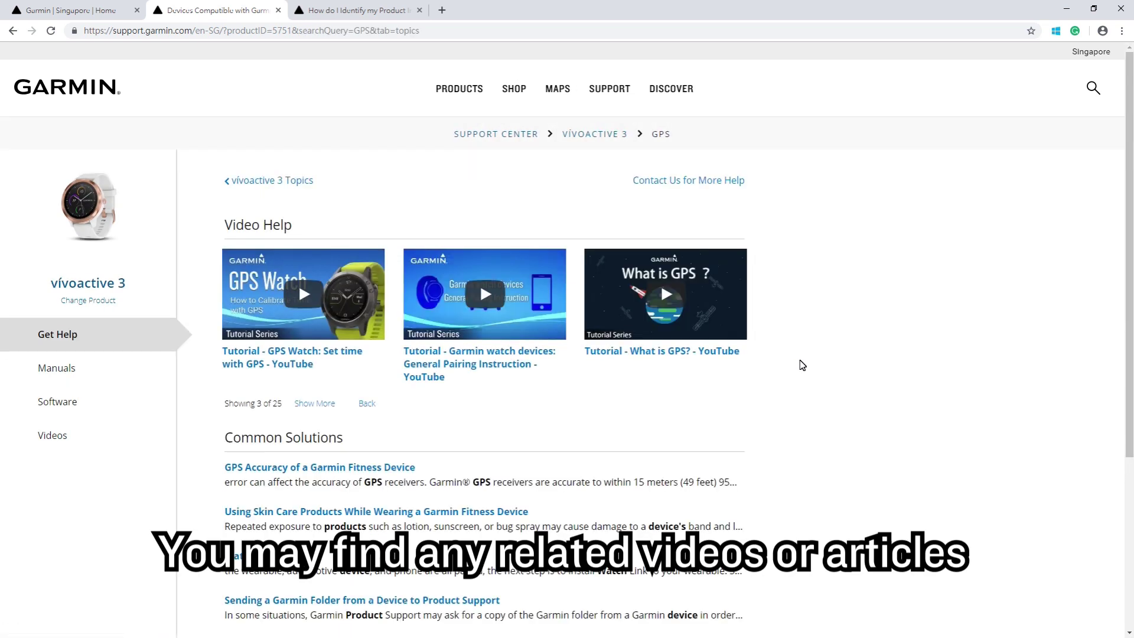
scroll(800, 365, "down", 2)
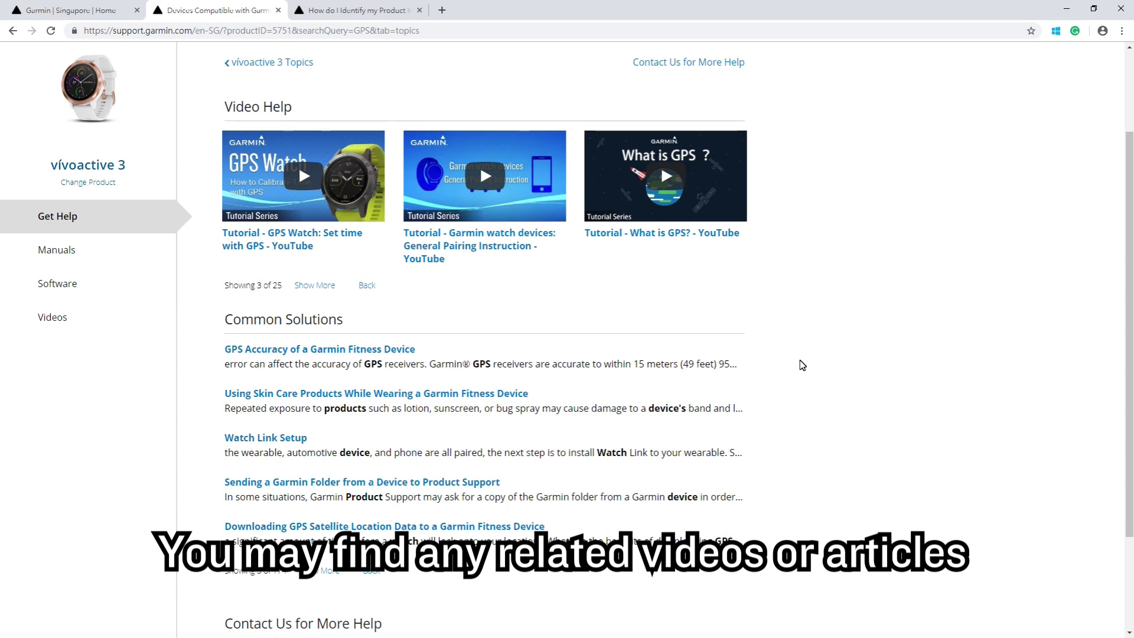
scroll(799, 364, "down", 2)
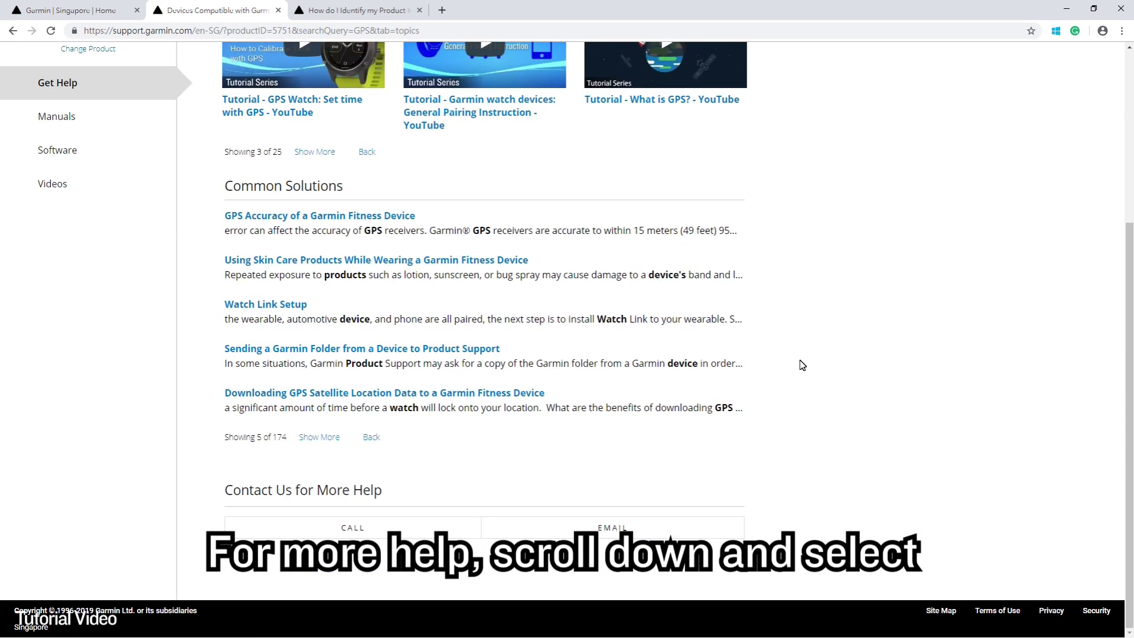
left_click(453, 526)
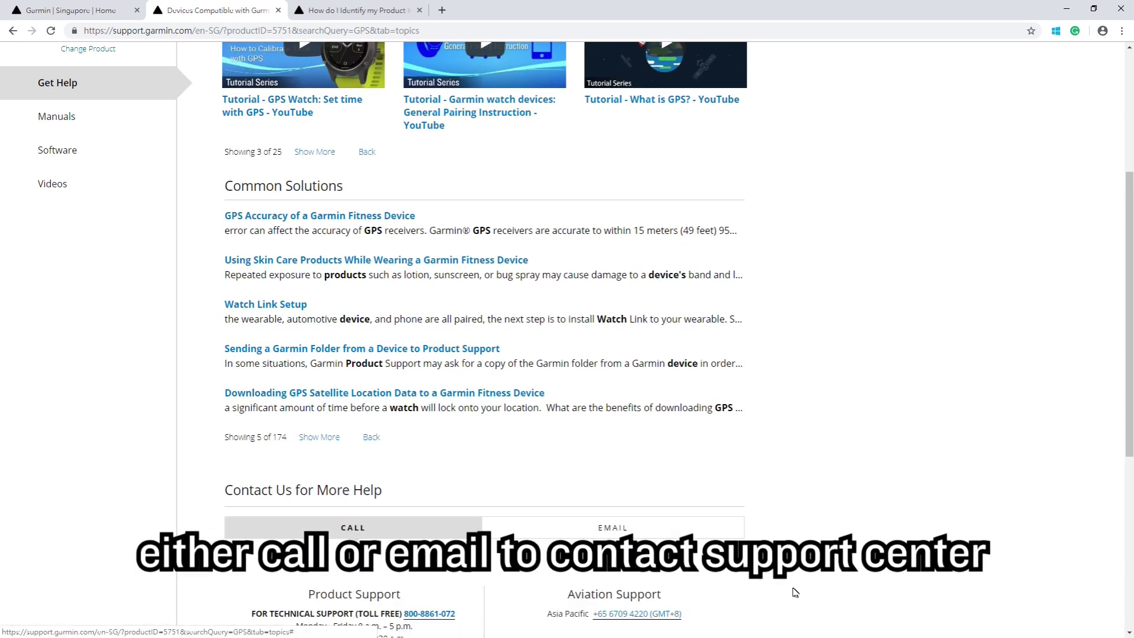
scroll(794, 592, "down", 3)
scroll(795, 593, "down", 2)
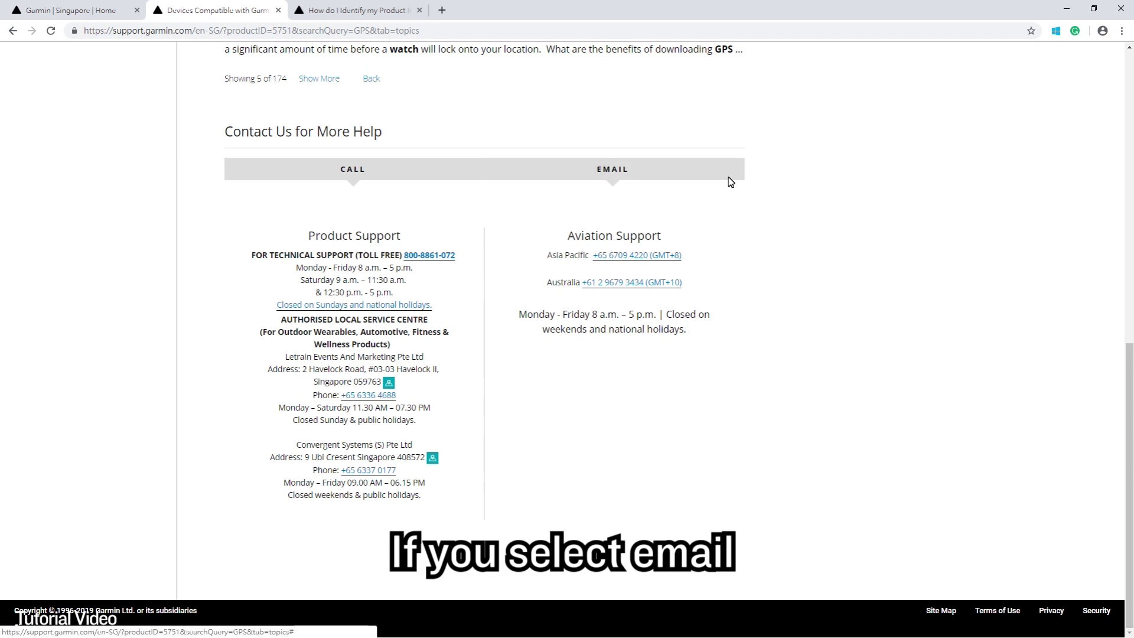
left_click(726, 178)
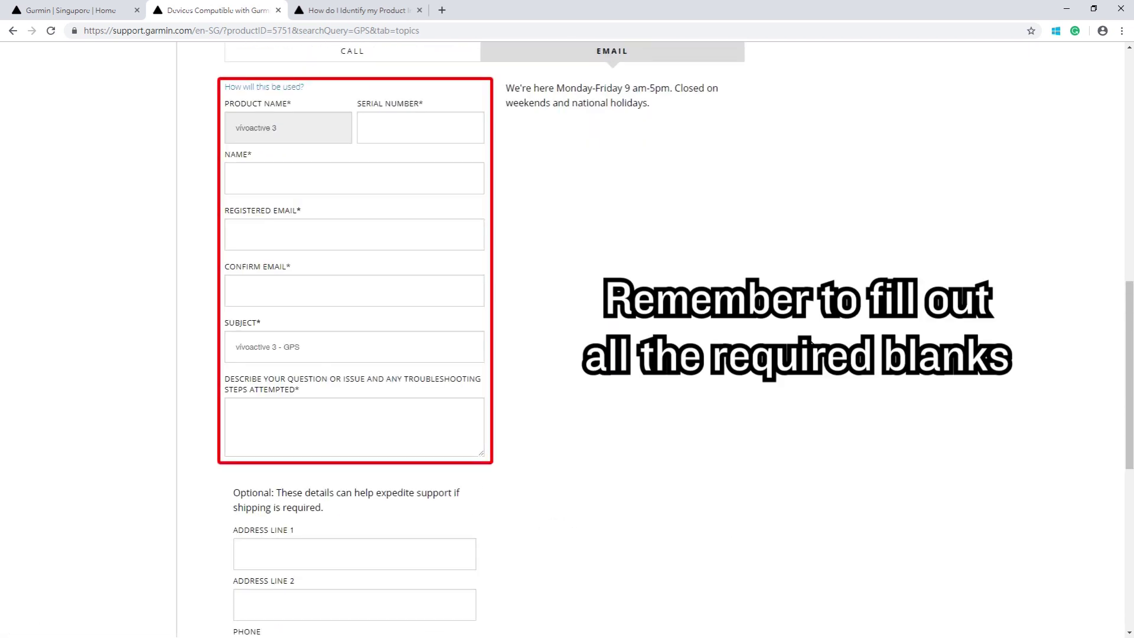
scroll(812, 346, "down", 2)
scroll(812, 347, "down", 3)
scroll(813, 346, "down", 1)
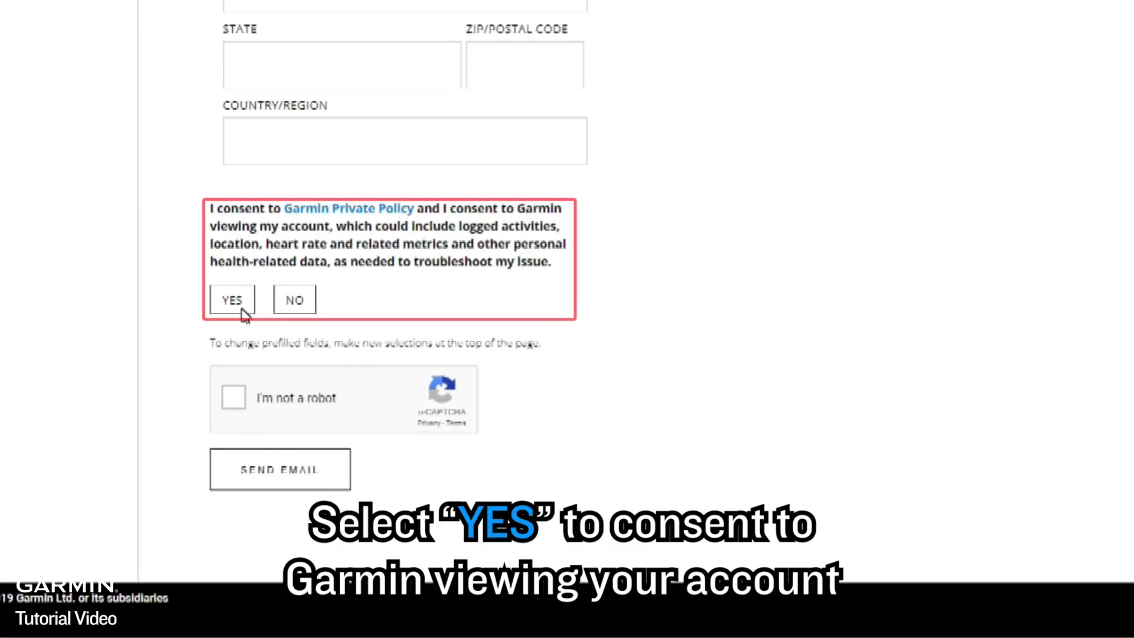
- Answer YES to account-viewing consent and tick 'I'm not a robot'
left_click(237, 305)
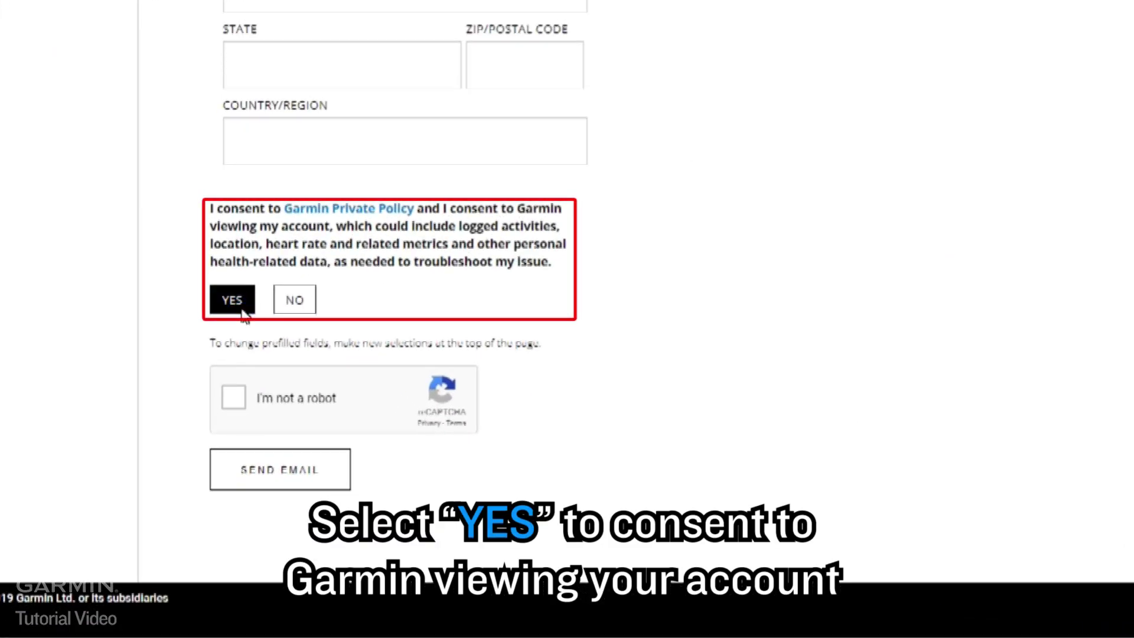
left_click(235, 399)
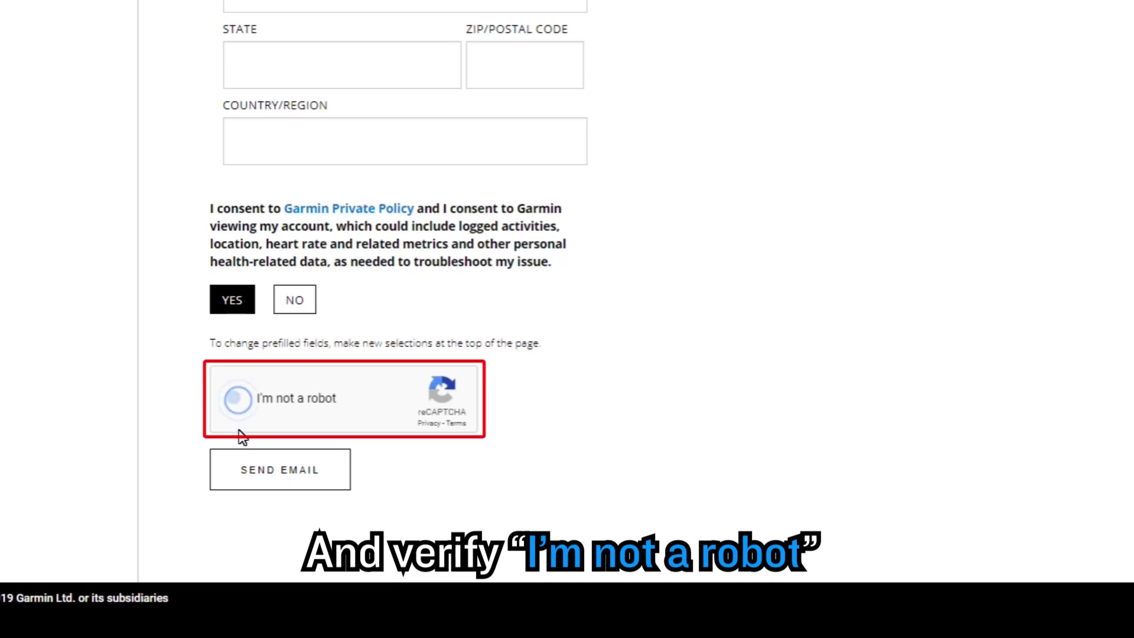